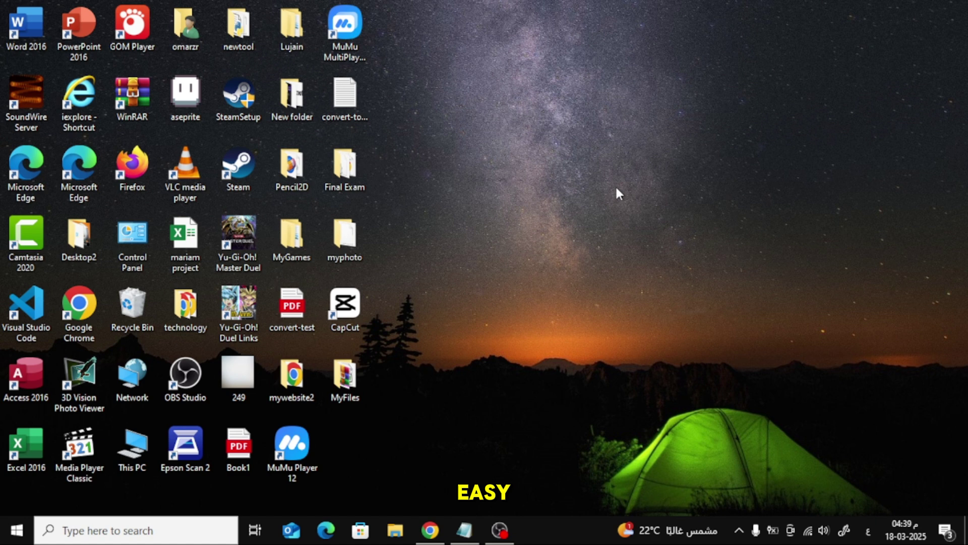
Add a new folder, 'New folder (2)', to the desktop from its New > Folder menu
{"action": "right_click", "coordinate": [619, 193]}
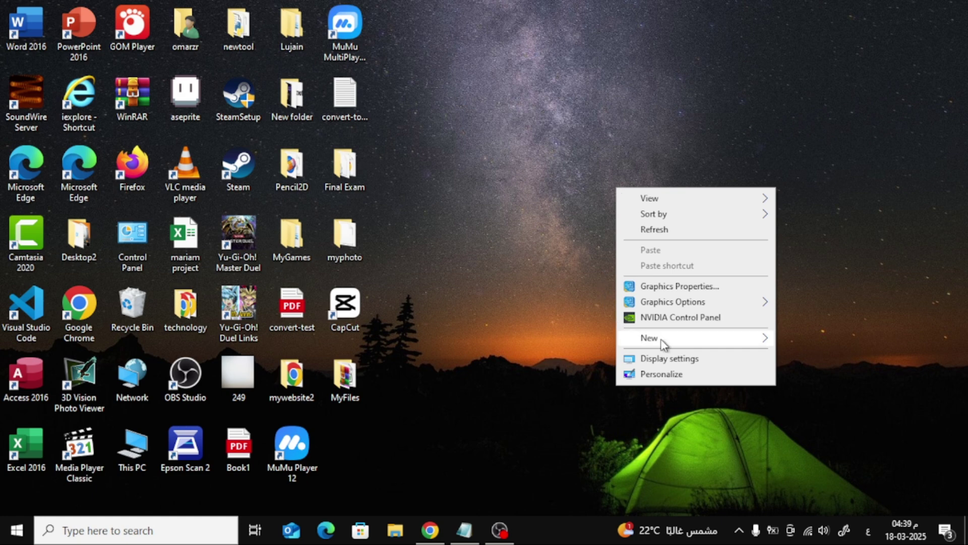
{"action": "mouse_move", "coordinate": [689, 342]}
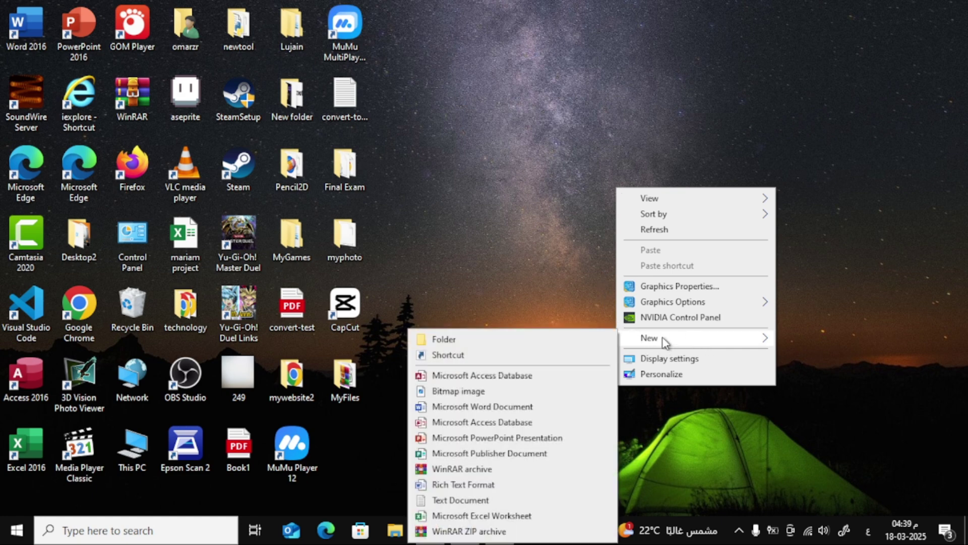
{"action": "left_click", "coordinate": [488, 346]}
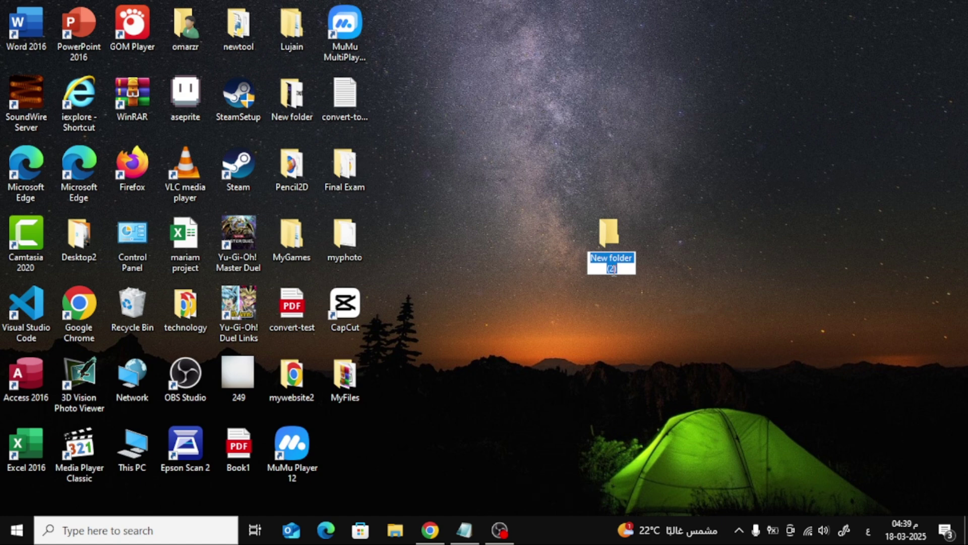
Switch the keyboard to English and name the new folder 'My Photos'
{"action": "key", "text": "alt+shift"}
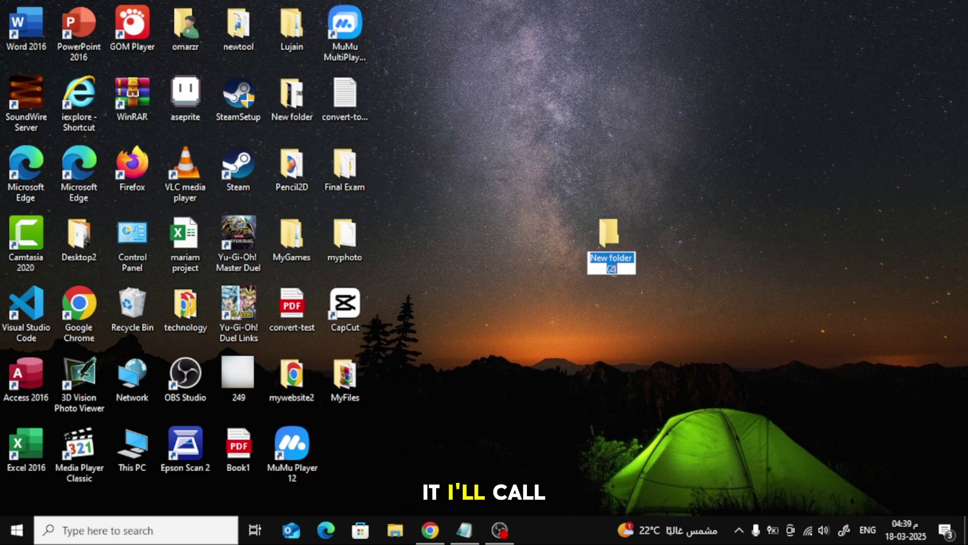
{"action": "type", "text": "My P"}
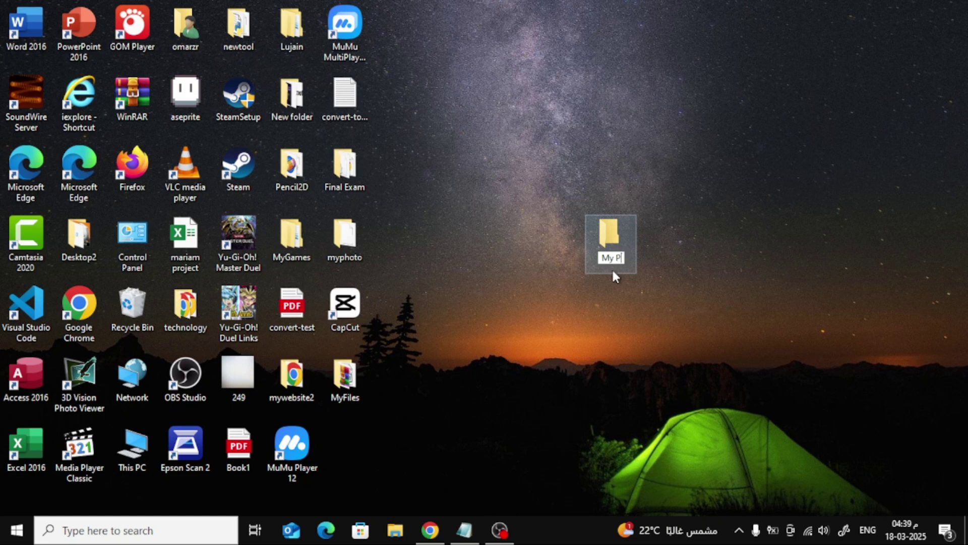
{"action": "type", "text": "hotos"}
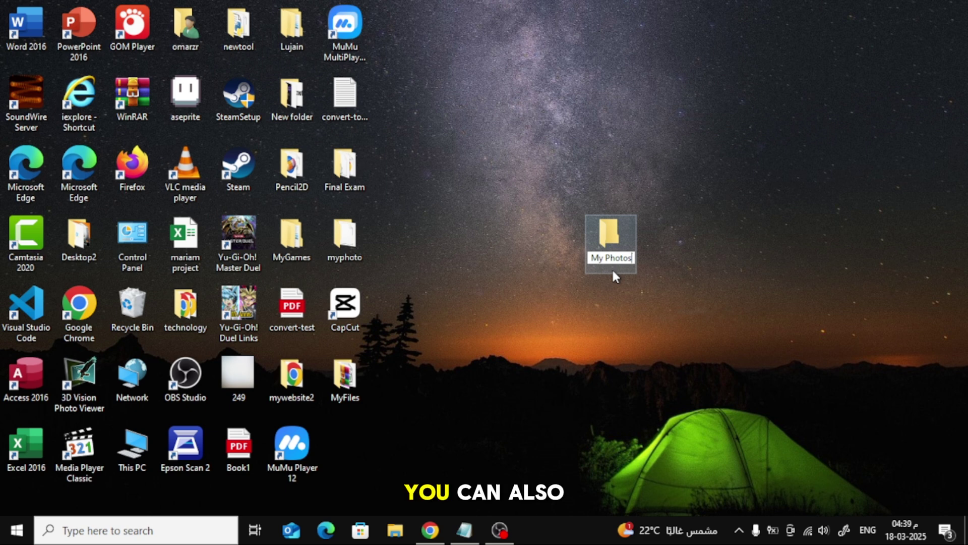
{"action": "key", "text": "Return"}
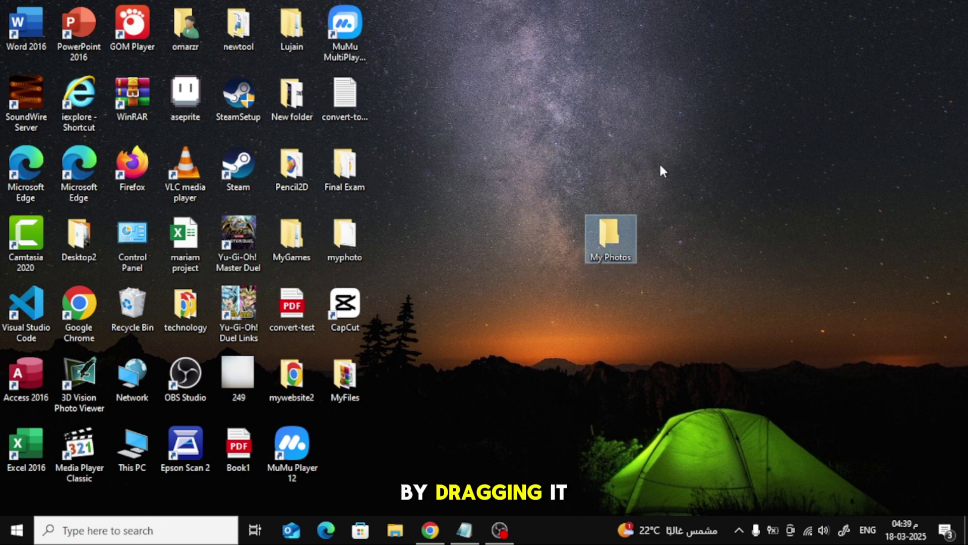
Reposition the My Photos folder higher up the desktop
{"action": "left_click_drag", "start_coordinate": [630, 241], "coordinate": [608, 342]}
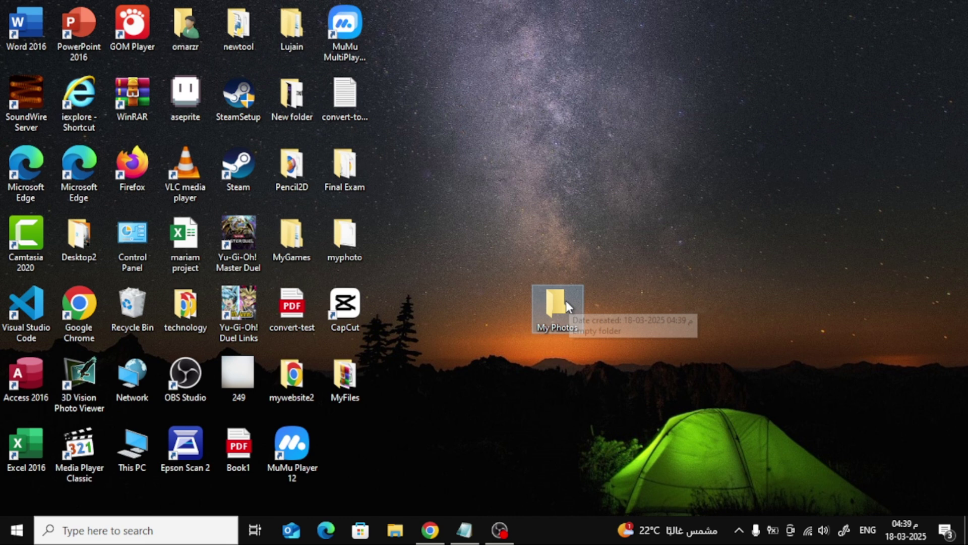
{"action": "left_click_drag", "start_coordinate": [566, 301], "coordinate": [618, 231]}
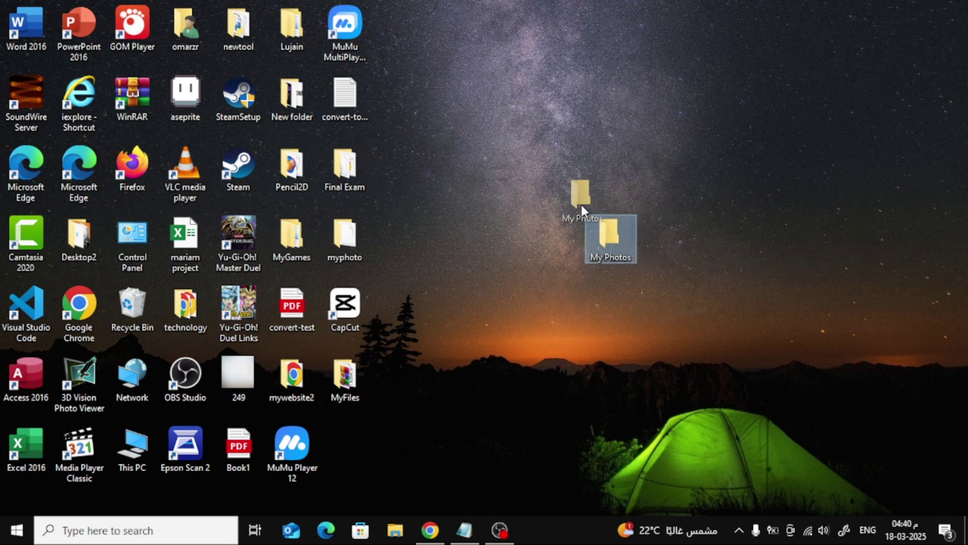
{"action": "left_click_drag", "start_coordinate": [582, 206], "coordinate": [573, 202]}
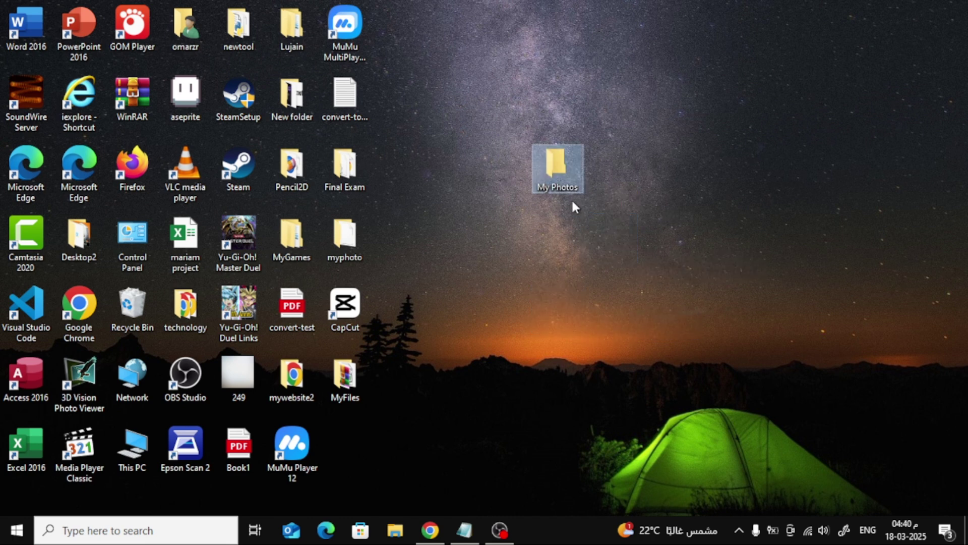
Open the empty My Photos folder, then close its window
{"action": "double_click", "coordinate": [550, 168]}
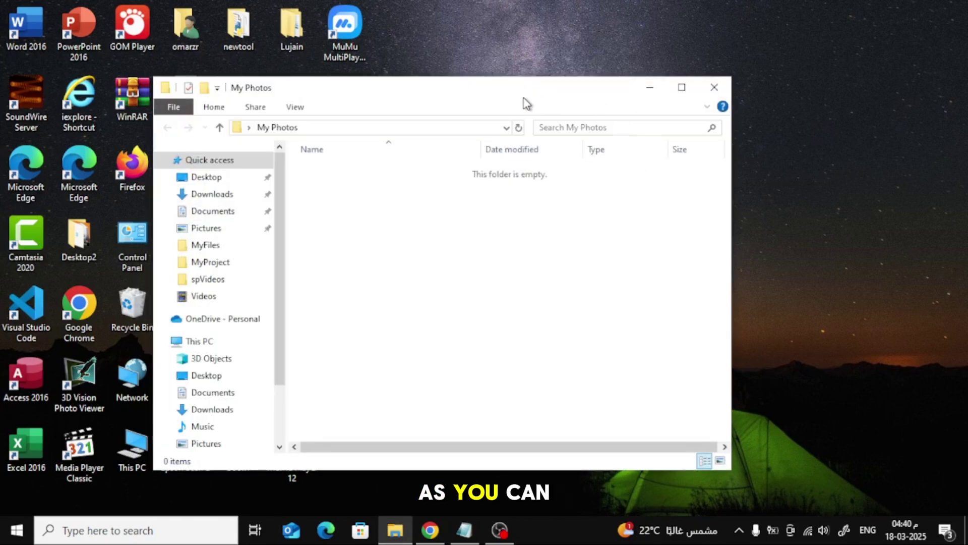
{"action": "left_click_drag", "start_coordinate": [515, 96], "coordinate": [585, 84]}
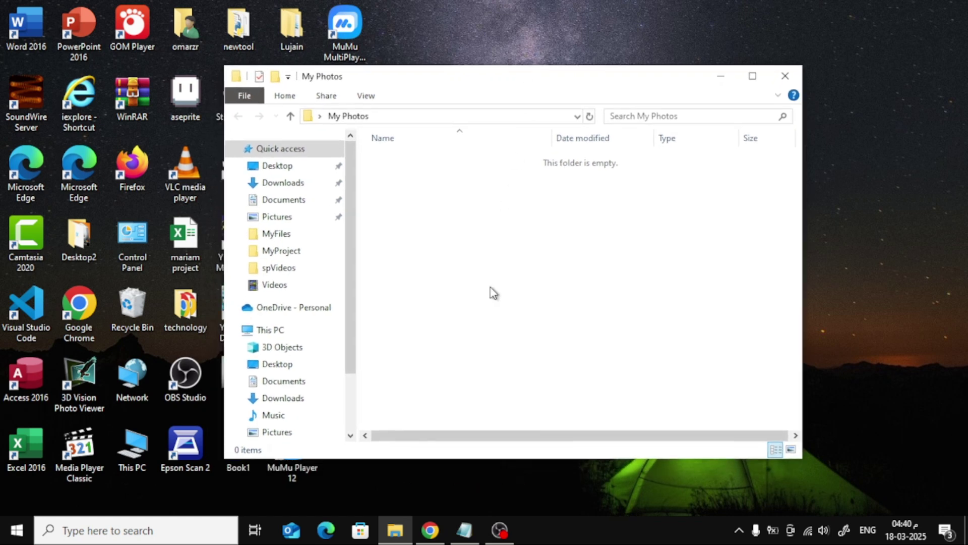
{"action": "left_click", "coordinate": [793, 74]}
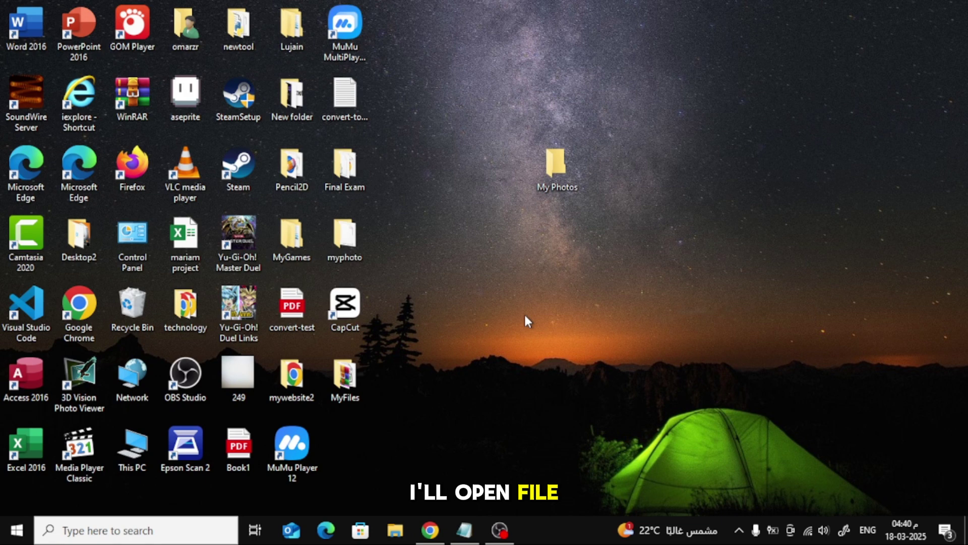
Open Downloads and select the ten pexels photos listed under Today
{"action": "left_click", "coordinate": [394, 533]}
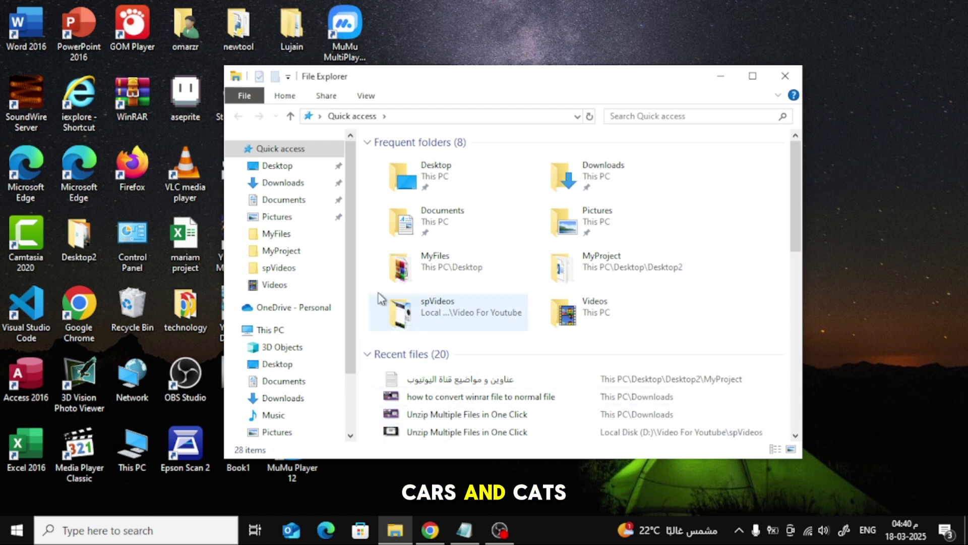
{"action": "left_click", "coordinate": [282, 187]}
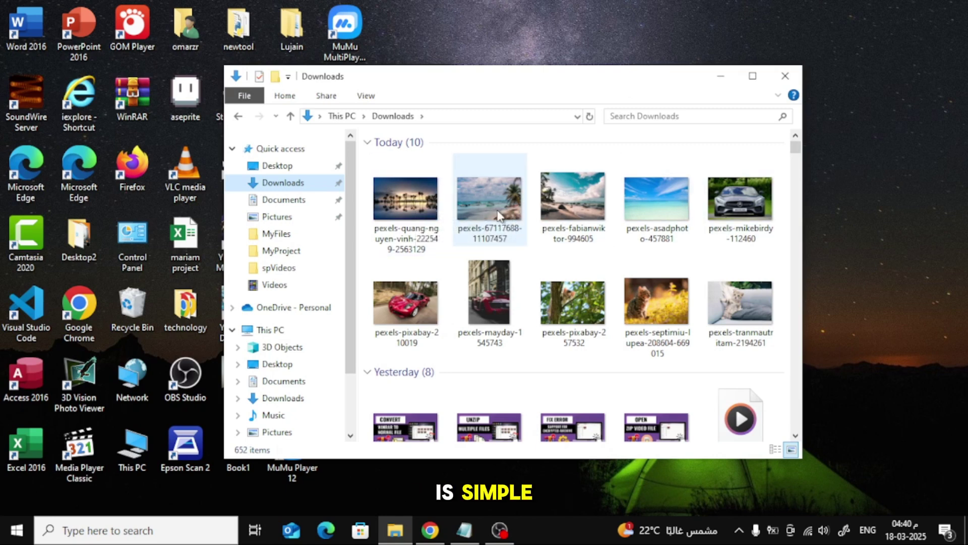
{"action": "left_click", "coordinate": [422, 206]}
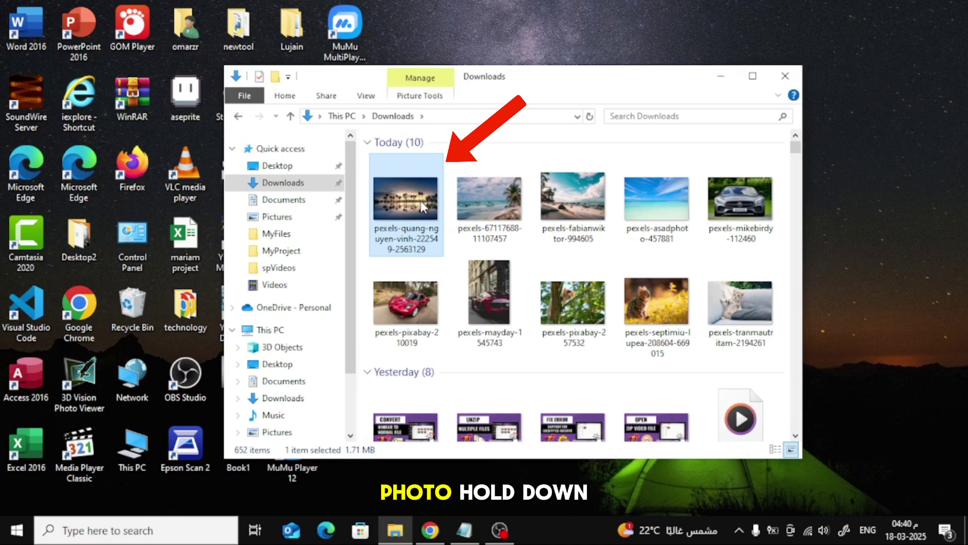
{"action": "left_click", "coordinate": [743, 319], "text": "shift"}
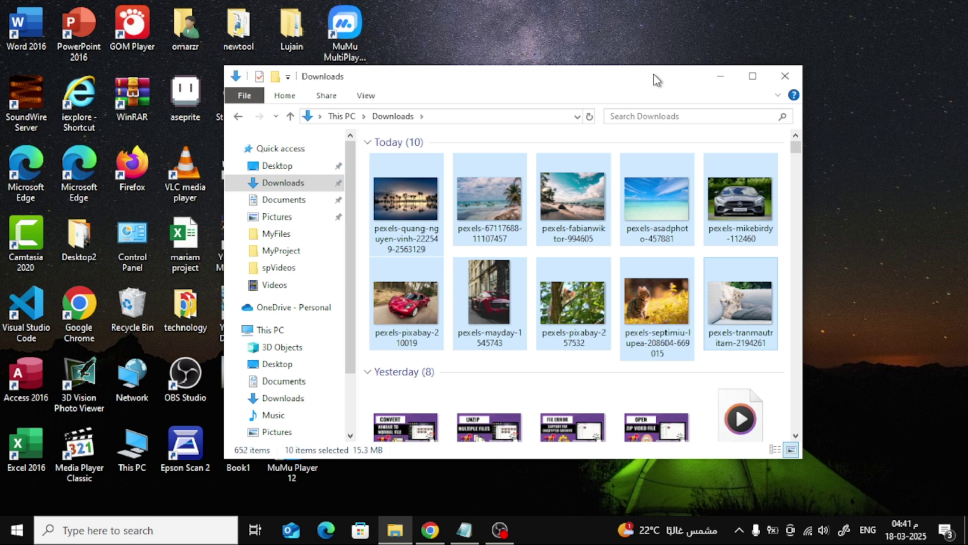
{"action": "left_click_drag", "start_coordinate": [657, 80], "coordinate": [384, 74]}
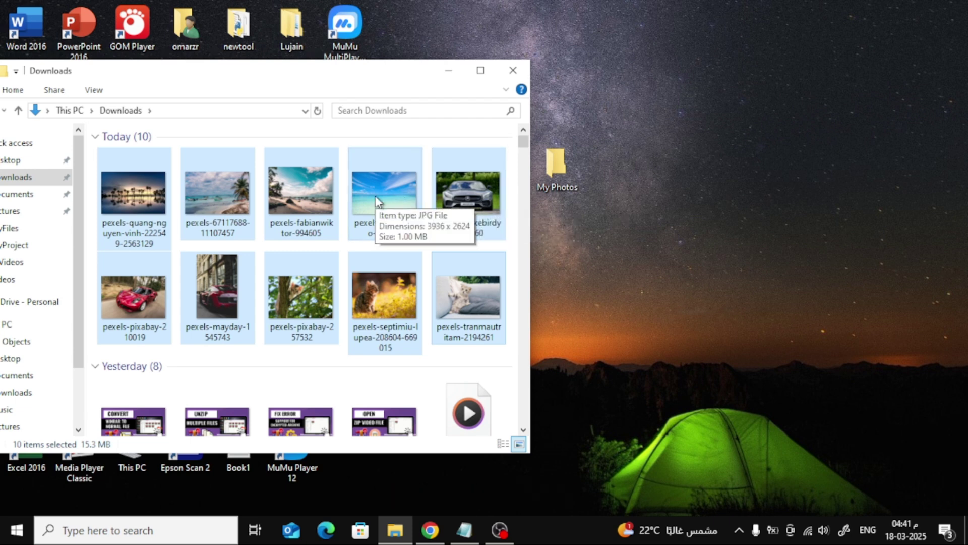
Drop the ten selected photos onto the My Photos desktop folder and close Downloads
{"action": "left_click_drag", "start_coordinate": [384, 194], "coordinate": [561, 170]}
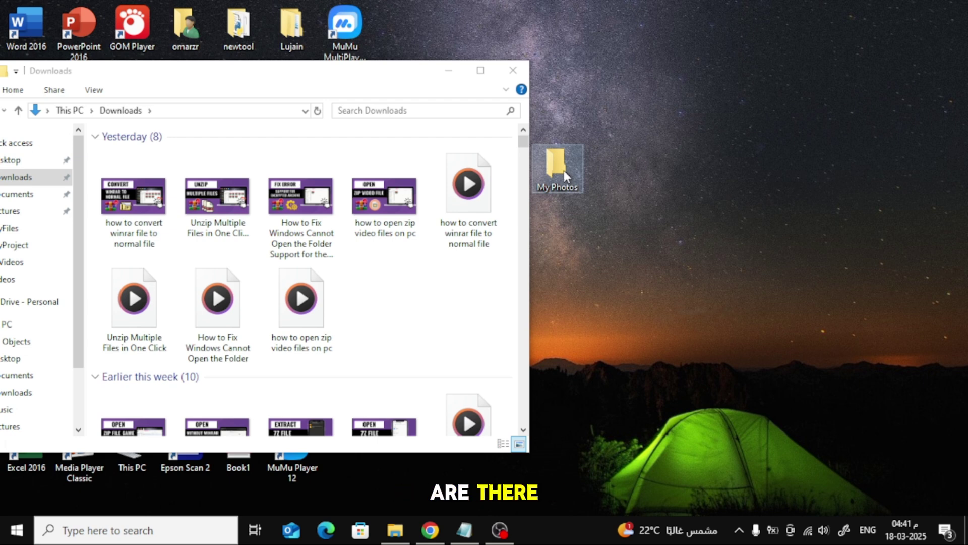
{"action": "left_click_drag", "start_coordinate": [564, 170], "coordinate": [617, 171]}
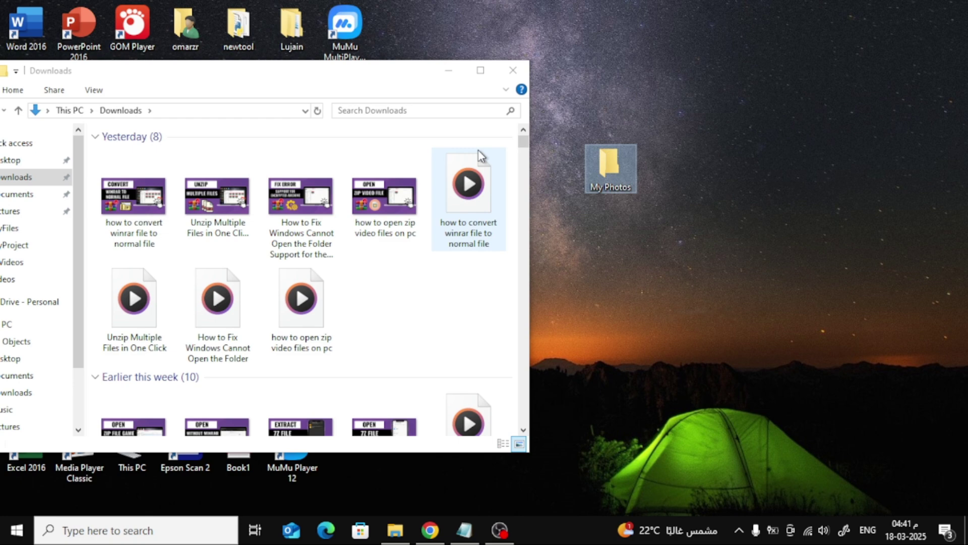
{"action": "left_click", "coordinate": [512, 70]}
Open My Photos and create a subfolder named 'Cats' inside it
{"action": "double_click", "coordinate": [618, 177]}
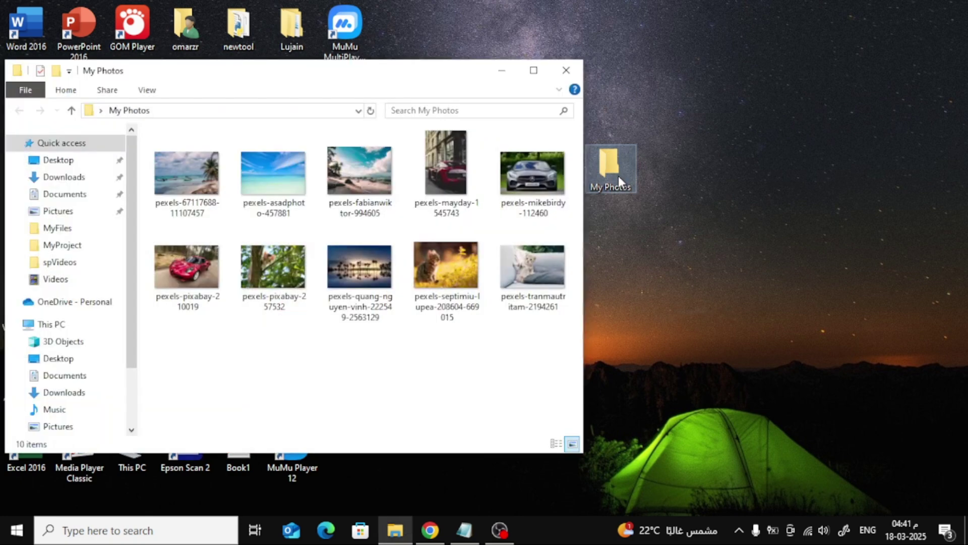
{"action": "left_click_drag", "start_coordinate": [348, 72], "coordinate": [484, 104]}
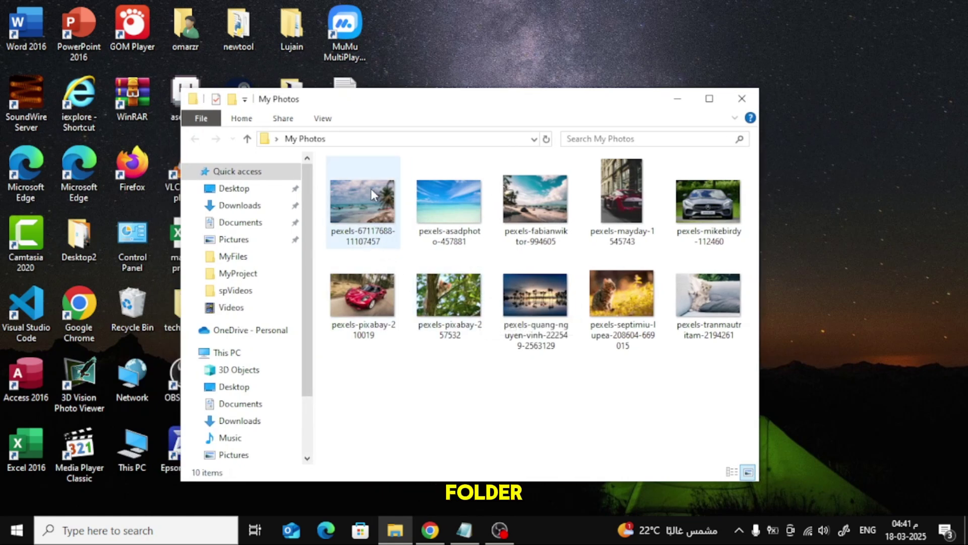
{"action": "left_click", "coordinate": [232, 99]}
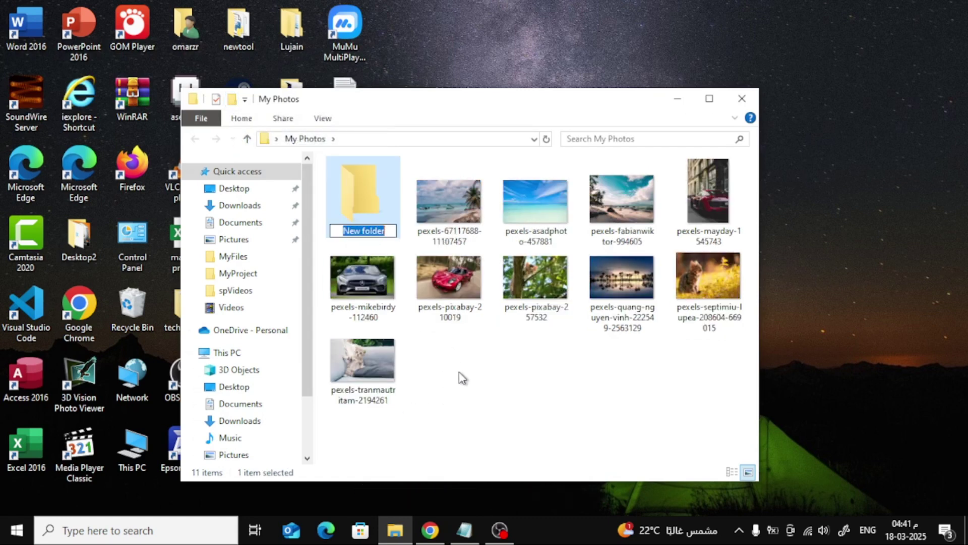
{"action": "type", "text": "Ca"}
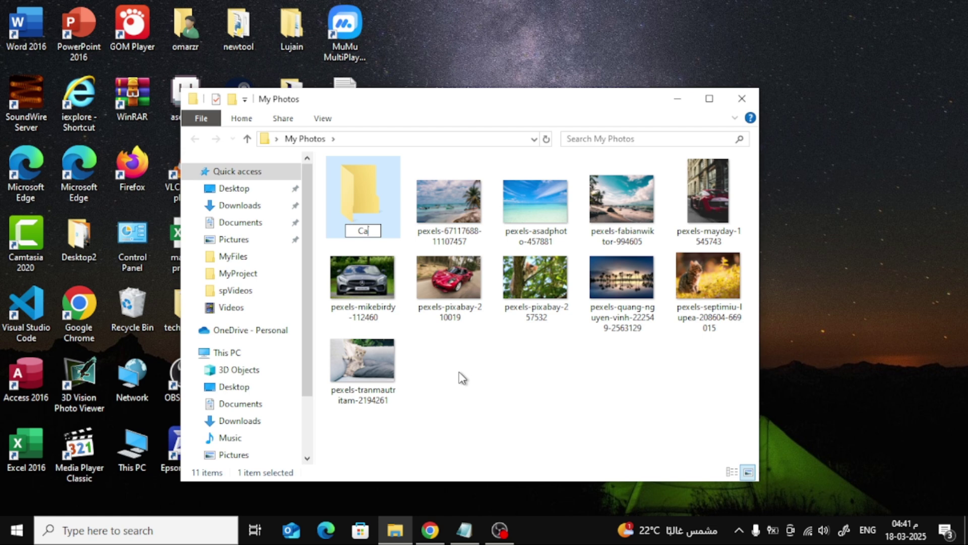
{"action": "type", "text": "ts"}
{"action": "key", "text": "Return"}
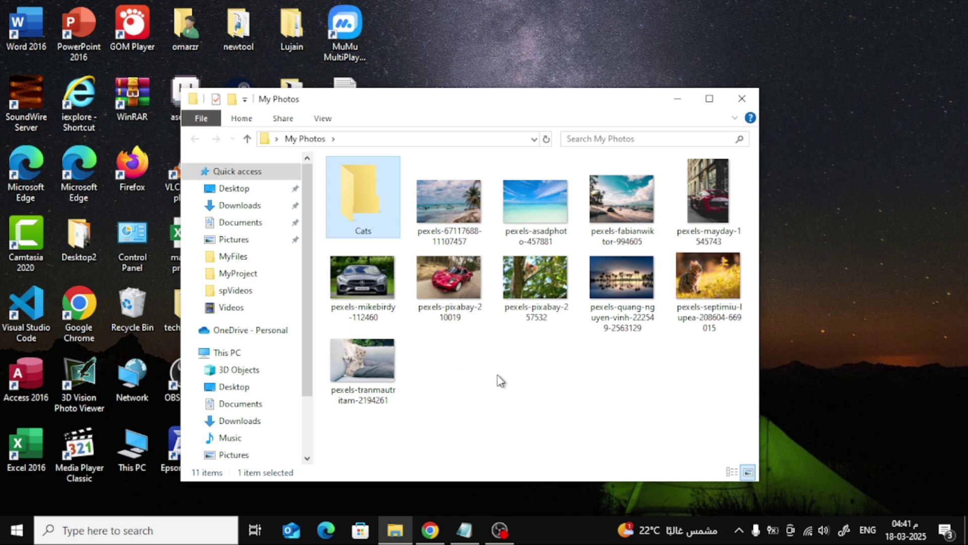
Select the three cat photos in My Photos, starting with the cat in a tree
{"action": "left_click", "coordinate": [545, 381]}
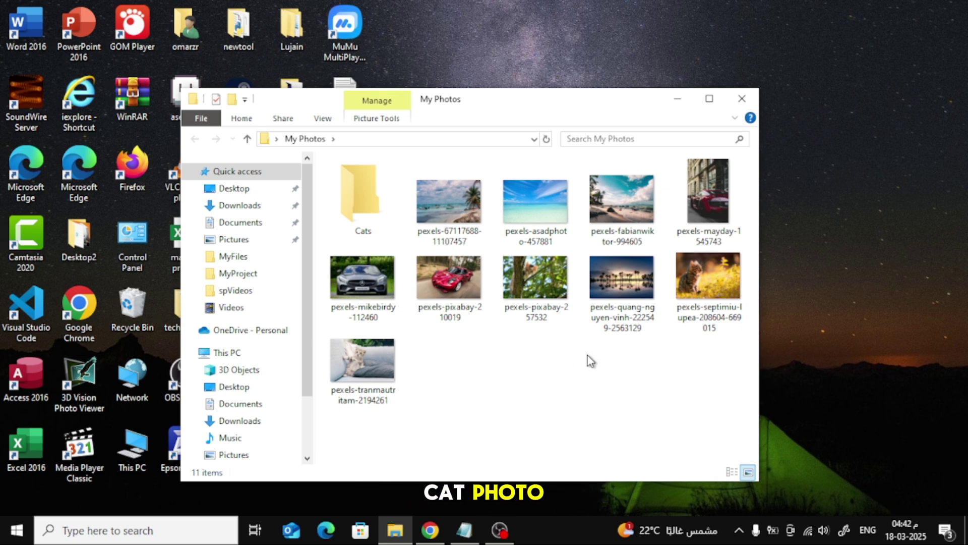
{"action": "left_click", "coordinate": [550, 287]}
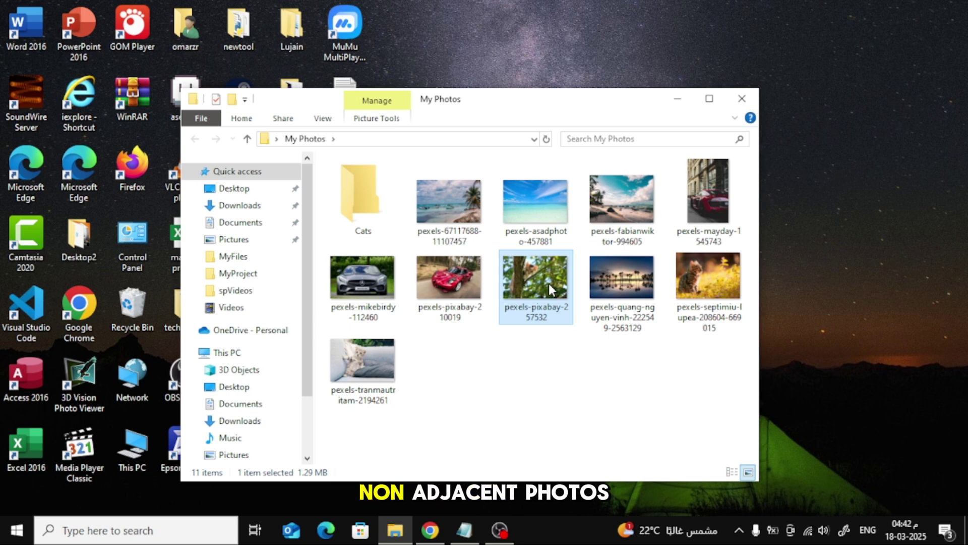
{"action": "left_click", "coordinate": [707, 283], "text": "ctrl"}
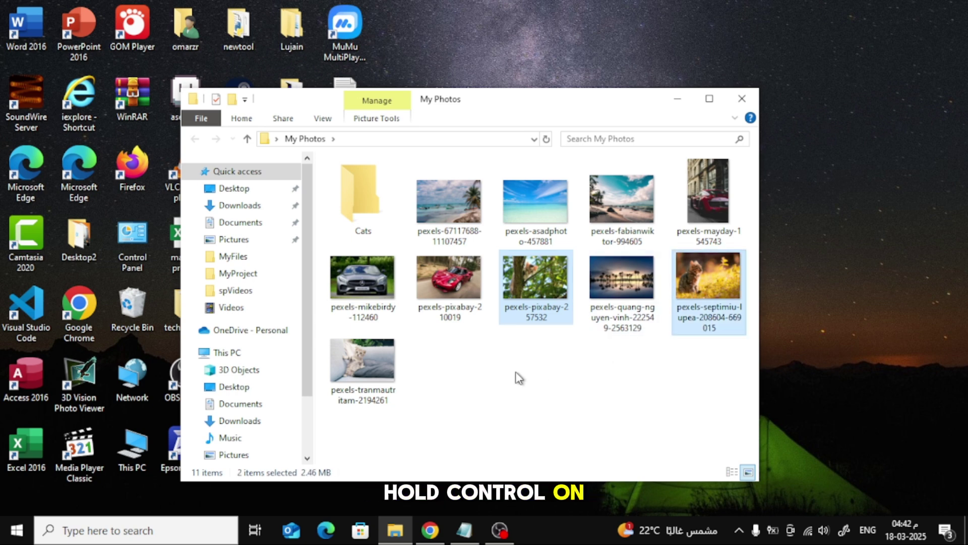
{"action": "left_click", "coordinate": [383, 373], "text": "ctrl"}
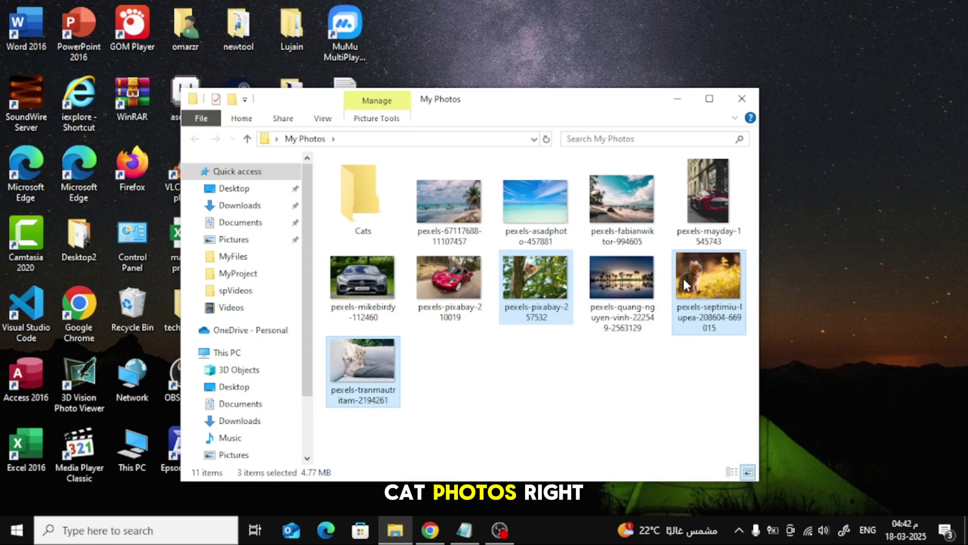
Cut the three cat photos, paste them into Cats, and view them as large icons
{"action": "left_click_drag", "start_coordinate": [752, 258], "coordinate": [743, 258]}
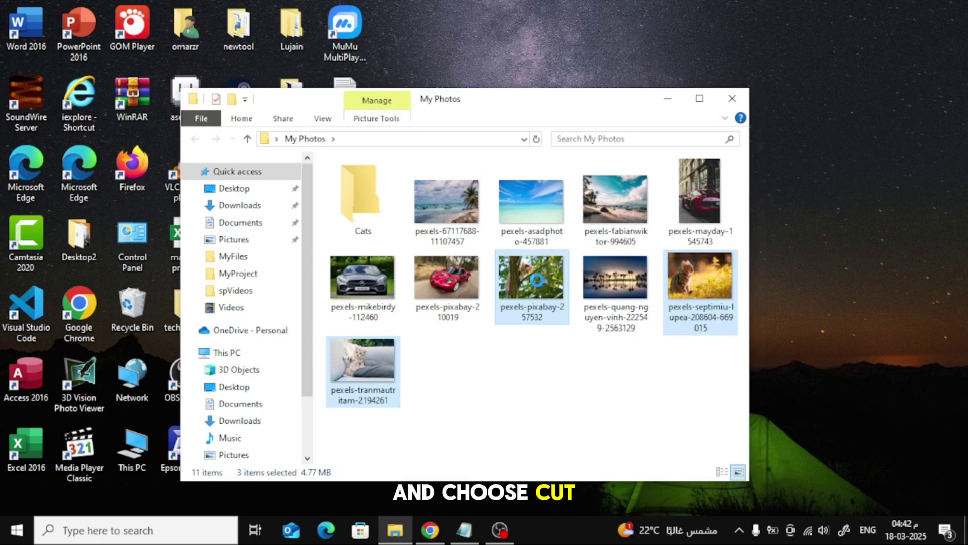
{"action": "right_click", "coordinate": [538, 281]}
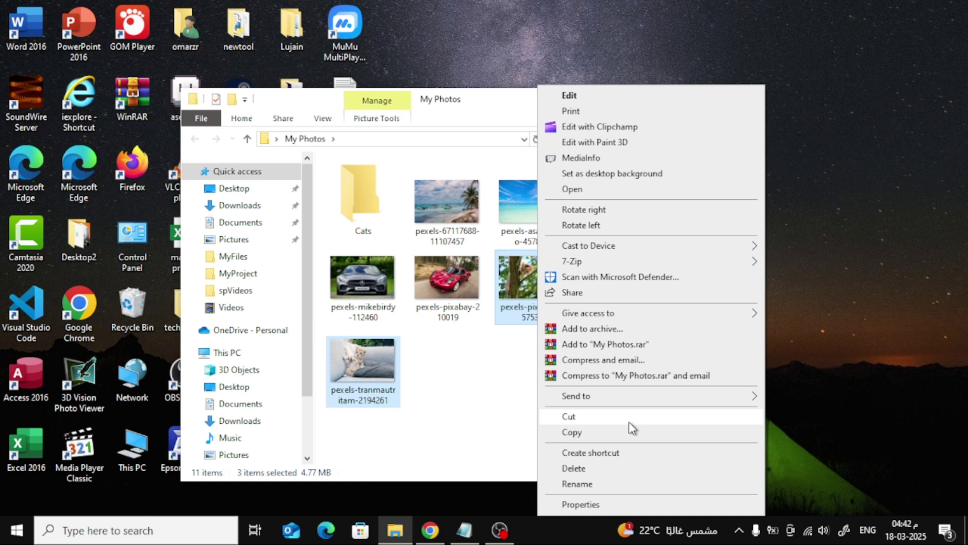
{"action": "left_click", "coordinate": [669, 423]}
{"action": "double_click", "coordinate": [359, 196]}
{"action": "right_click", "coordinate": [430, 238]}
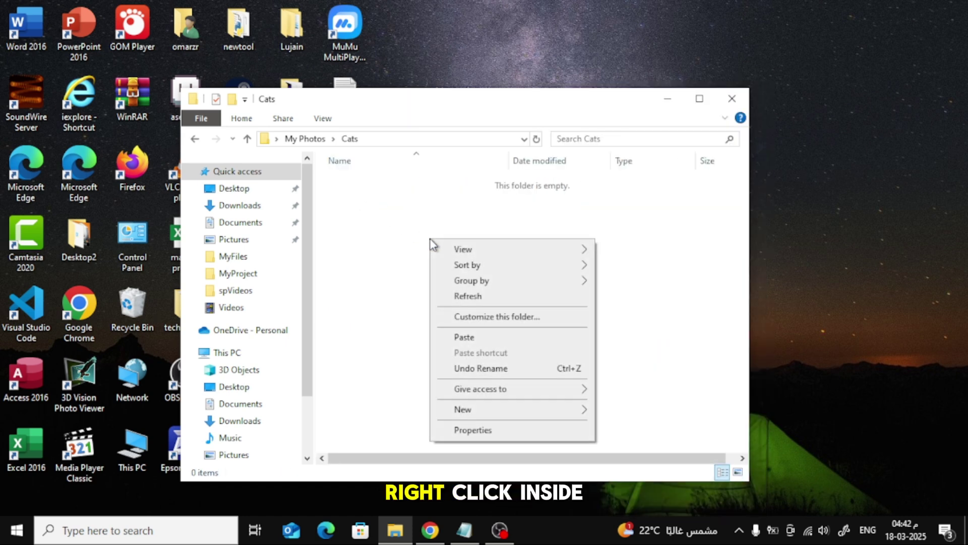
{"action": "left_click", "coordinate": [466, 337]}
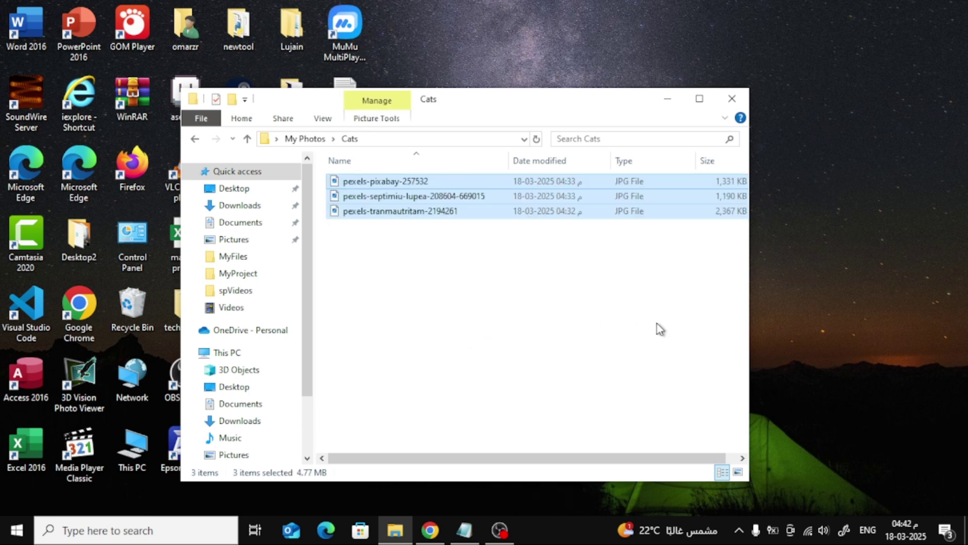
{"action": "left_click", "coordinate": [517, 296]}
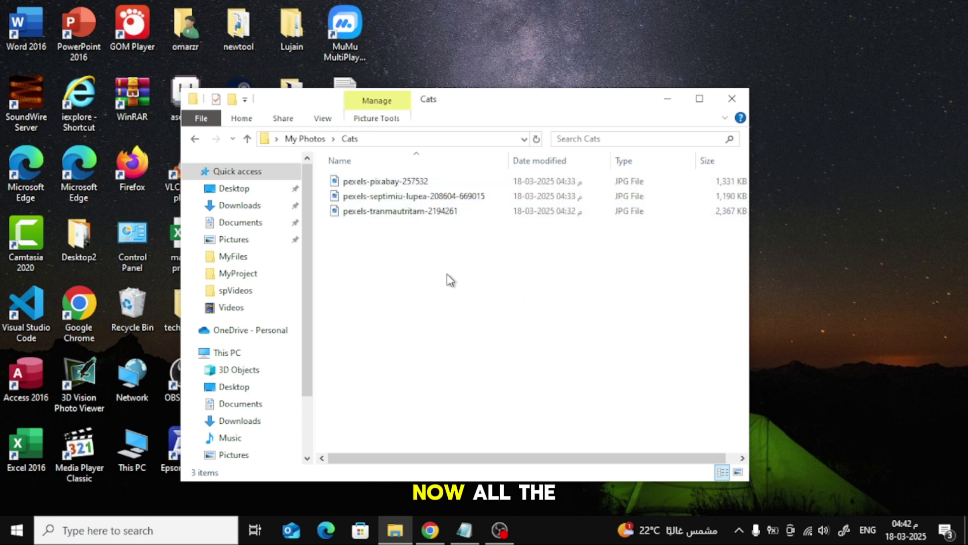
{"action": "left_click", "coordinate": [738, 472]}
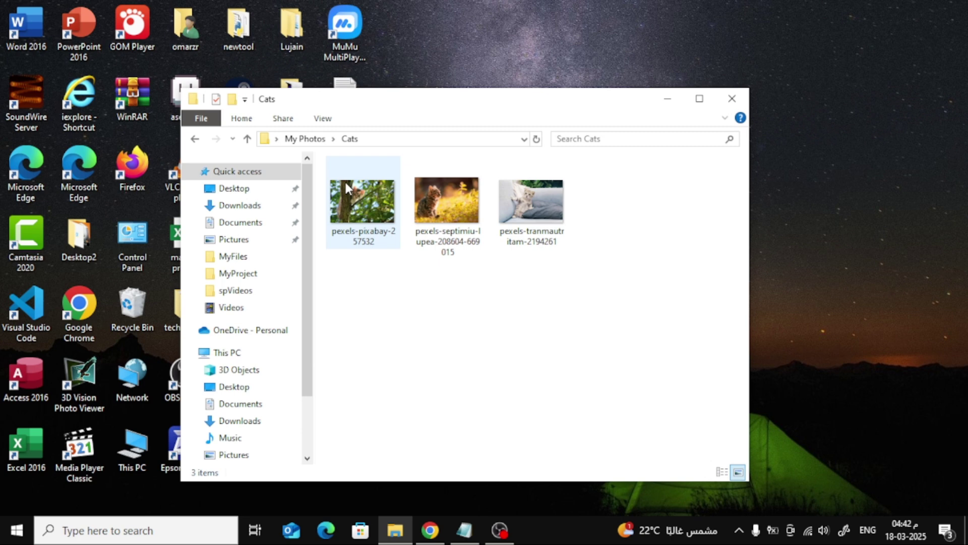
Back in My Photos, create a new subfolder named 'Cars'
{"action": "left_click", "coordinate": [195, 139]}
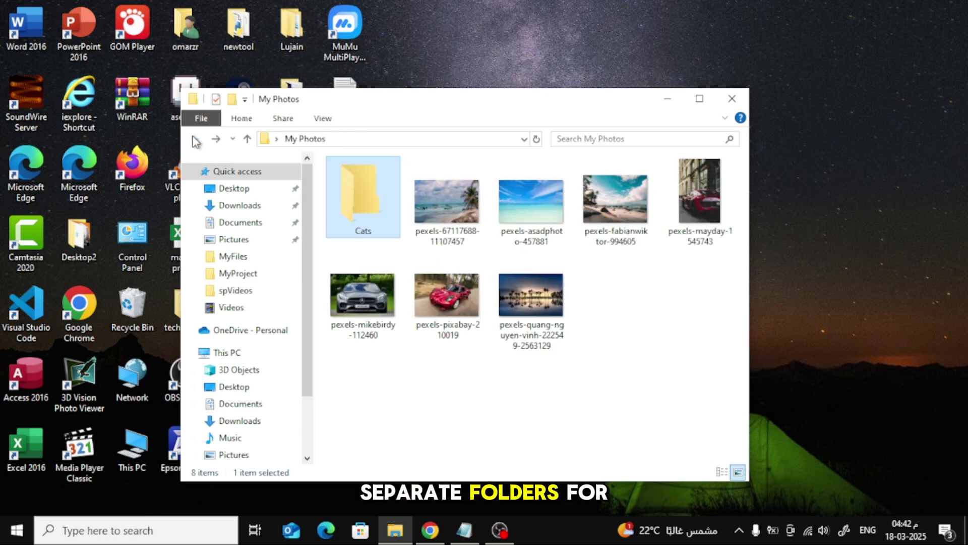
{"action": "left_click", "coordinate": [634, 305]}
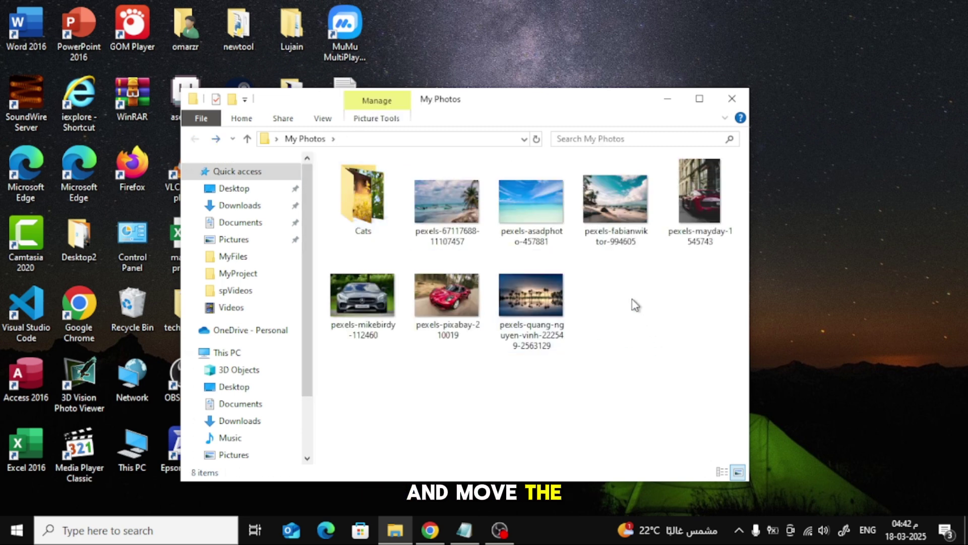
{"action": "right_click", "coordinate": [620, 273]}
{"action": "mouse_move", "coordinate": [656, 444]}
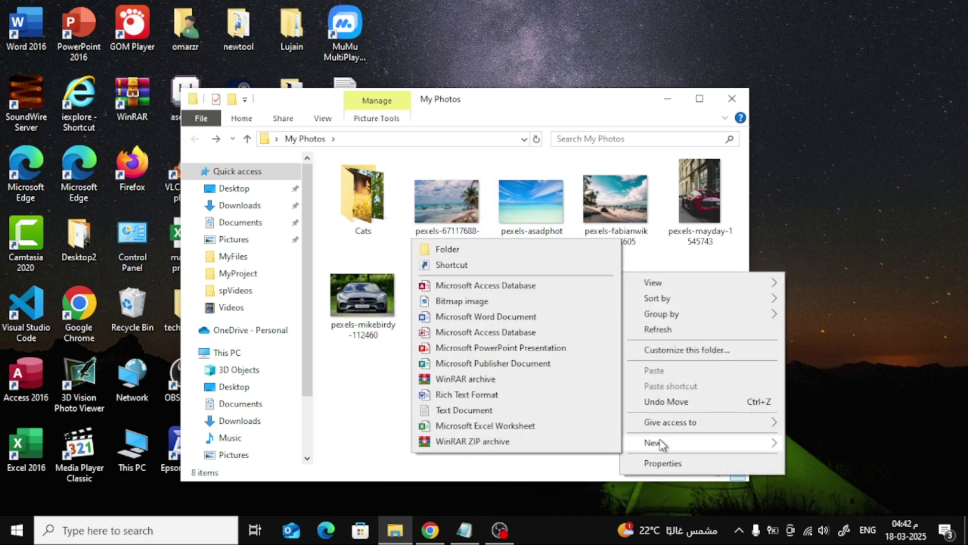
{"action": "left_click", "coordinate": [467, 251]}
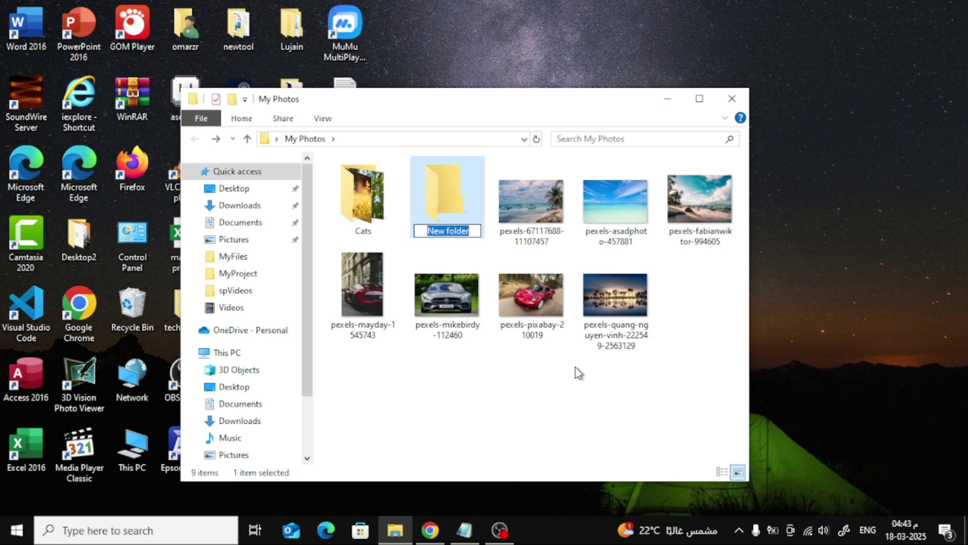
{"action": "type", "text": "Cars"}
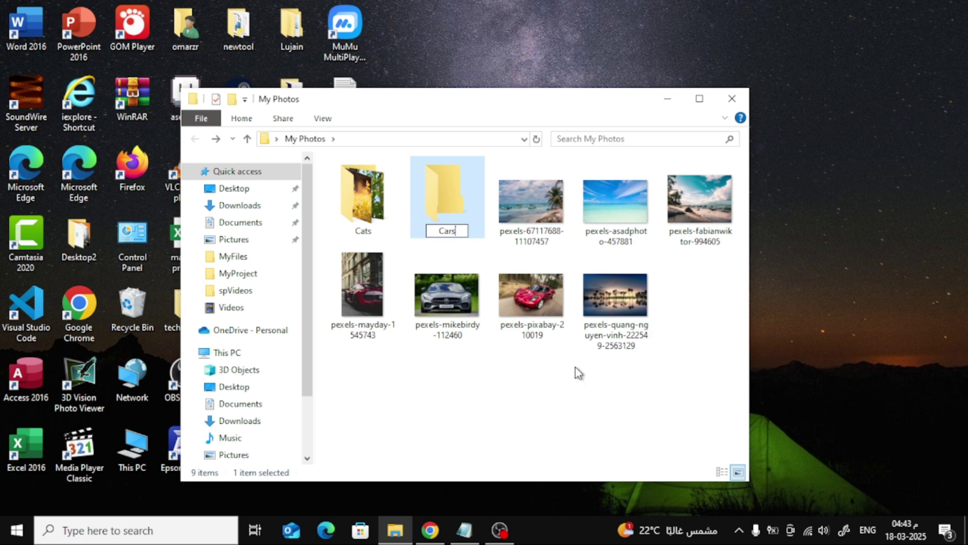
{"action": "key", "text": "Return"}
Select the three car photos, including the silver and red cars, and drag them into Cars
{"action": "left_click", "coordinate": [529, 389]}
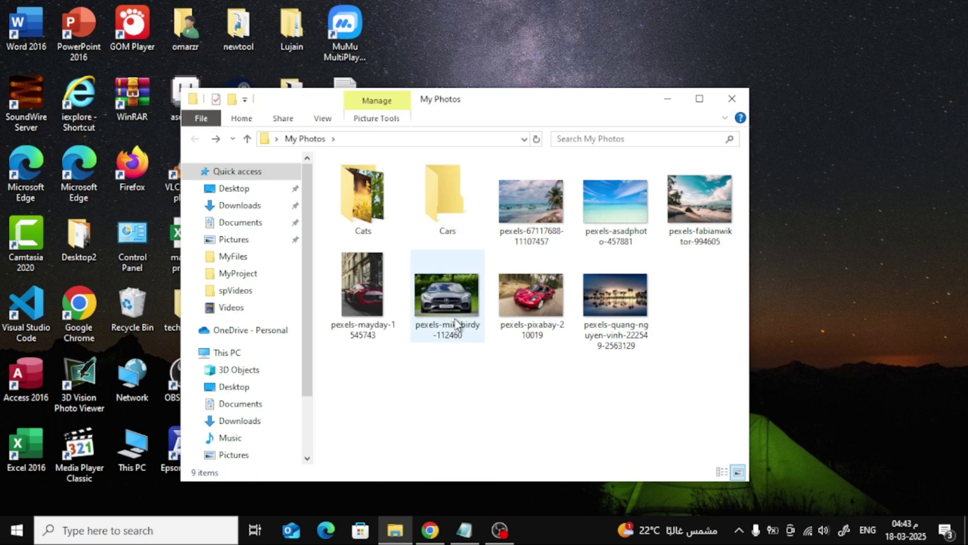
{"action": "left_click", "coordinate": [367, 282]}
{"action": "left_click", "coordinate": [438, 295], "text": "ctrl"}
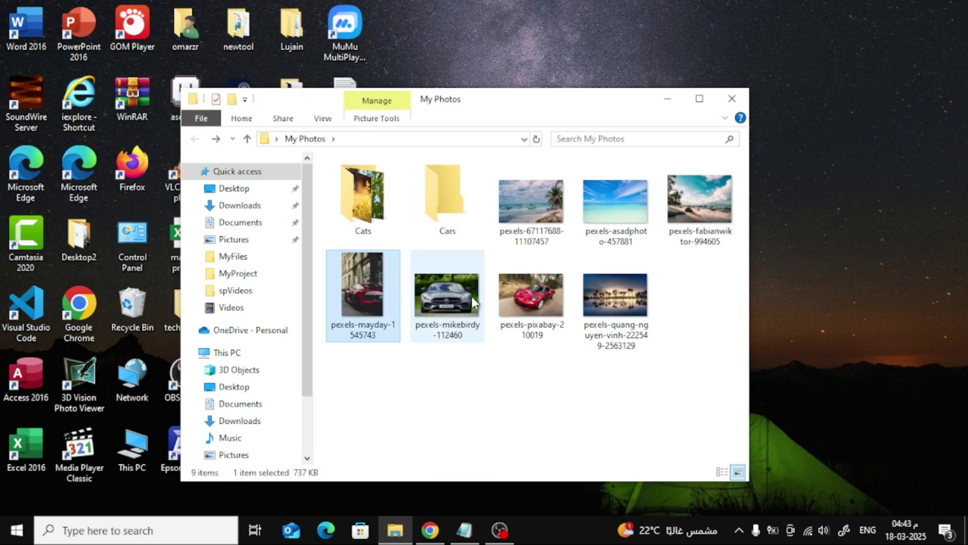
{"action": "left_click", "coordinate": [534, 298], "text": "ctrl"}
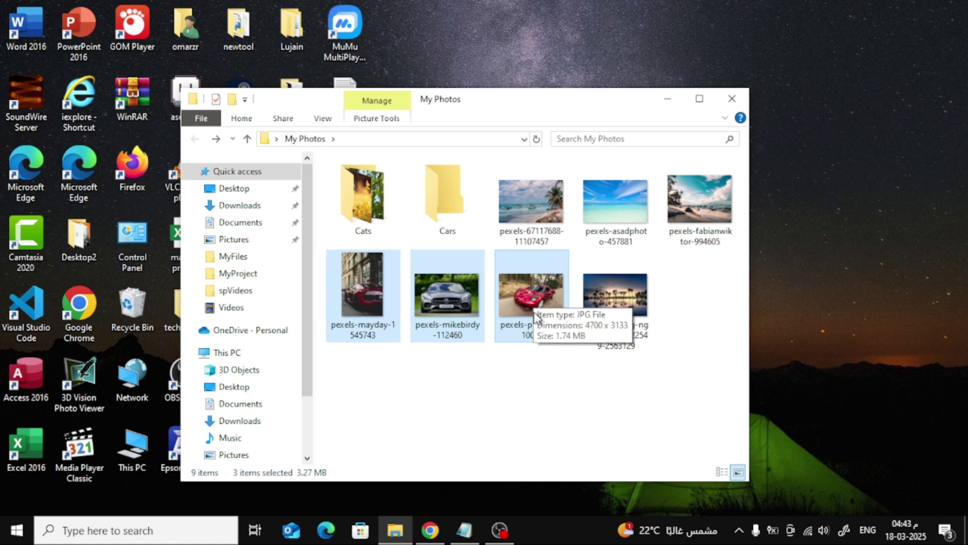
{"action": "left_click_drag", "start_coordinate": [538, 317], "coordinate": [449, 214]}
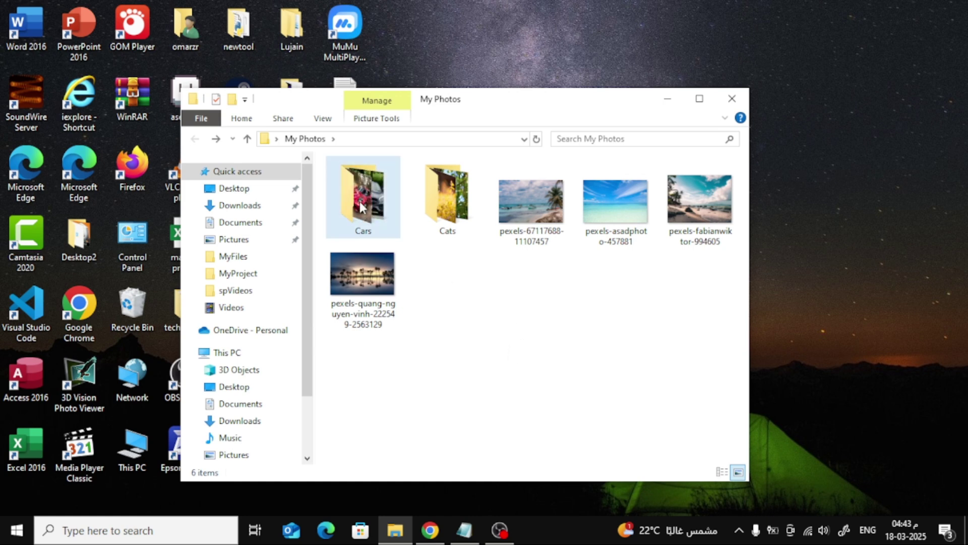
Create a new subfolder named 'Ocean' in My Photos
{"action": "right_click", "coordinate": [502, 282]}
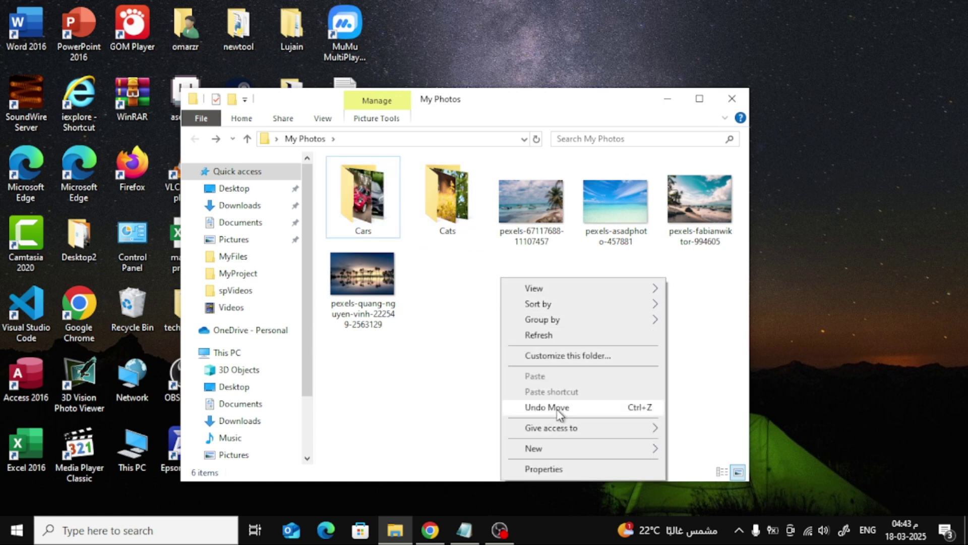
{"action": "mouse_move", "coordinate": [558, 455]}
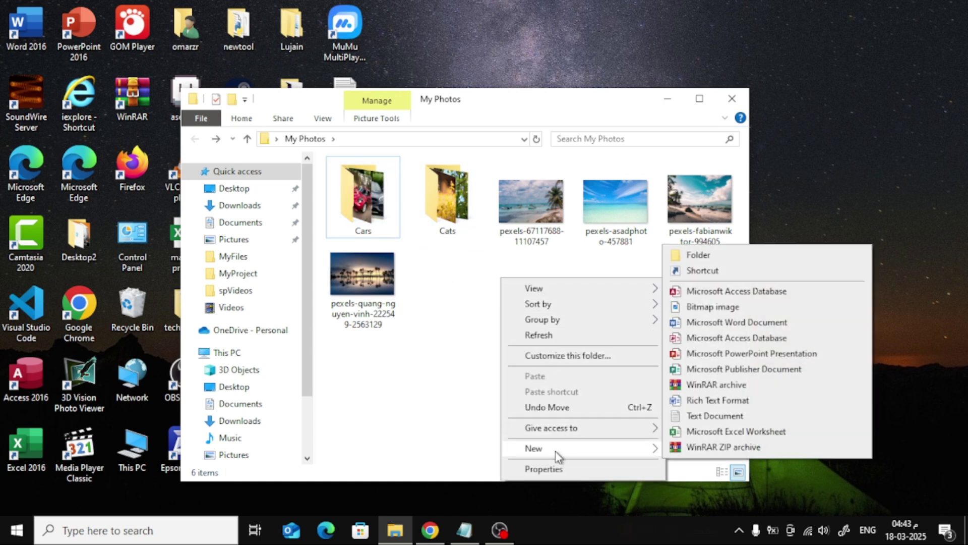
{"action": "left_click", "coordinate": [709, 256]}
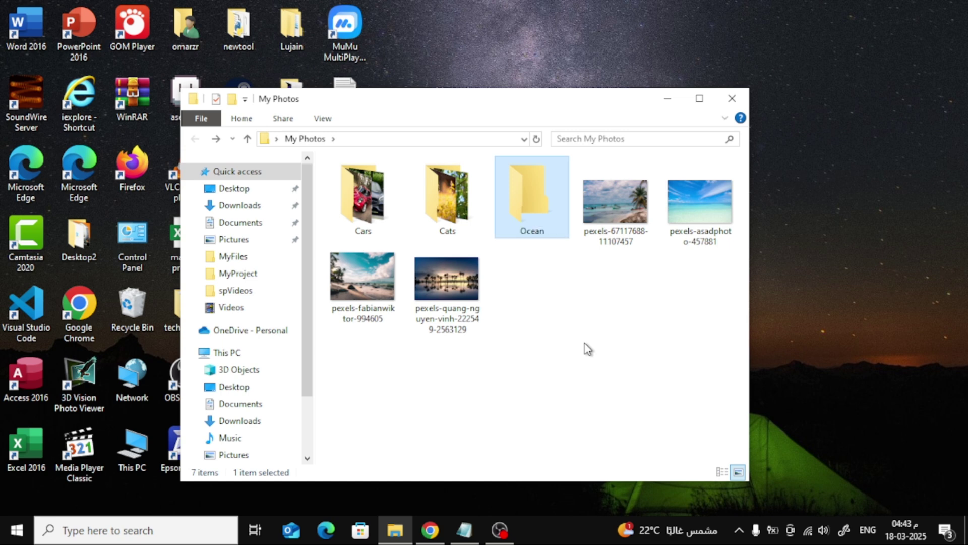
{"action": "left_click", "coordinate": [587, 348]}
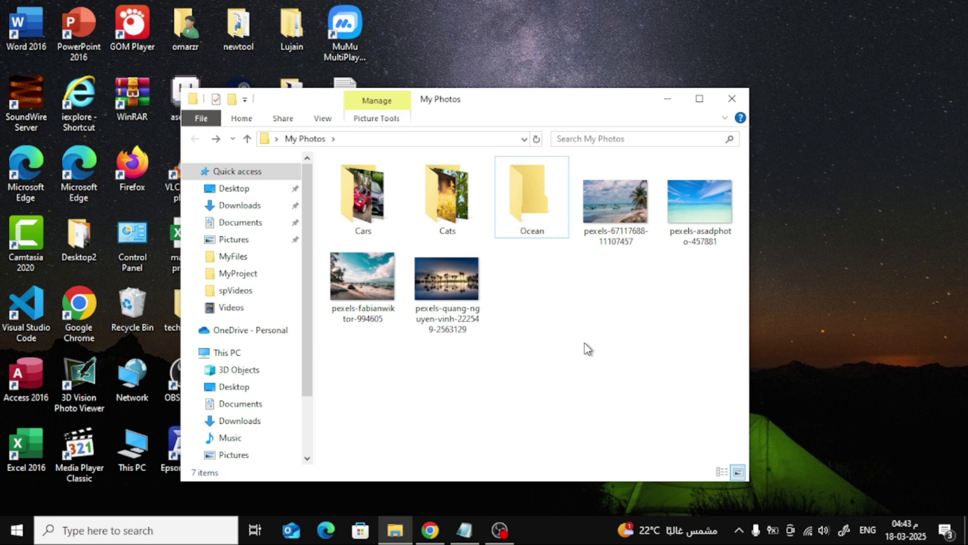
Cut the four beach photos, paste them into Ocean, then return to My Photos
{"action": "left_click", "coordinate": [638, 213]}
{"action": "left_click", "coordinate": [470, 285], "text": "shift"}
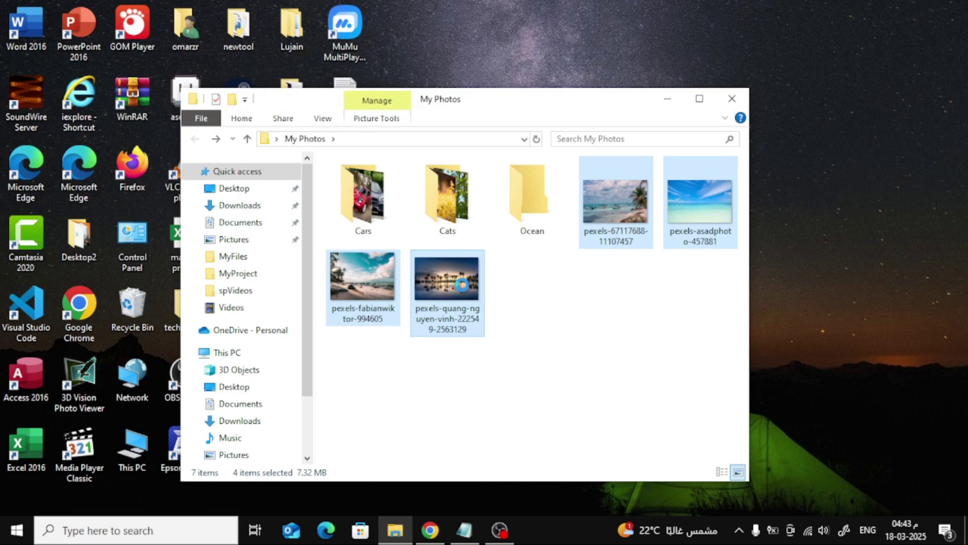
{"action": "right_click", "coordinate": [463, 287]}
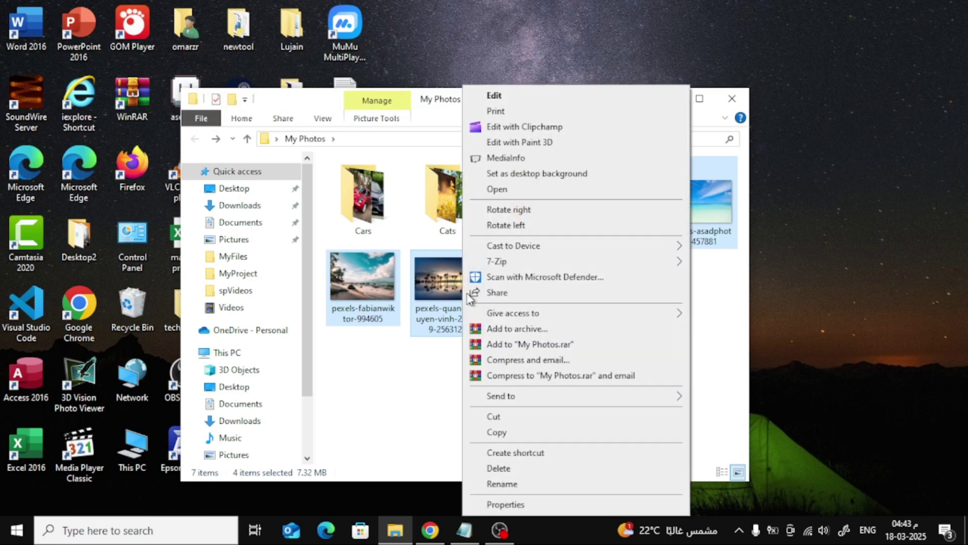
{"action": "left_click", "coordinate": [514, 417]}
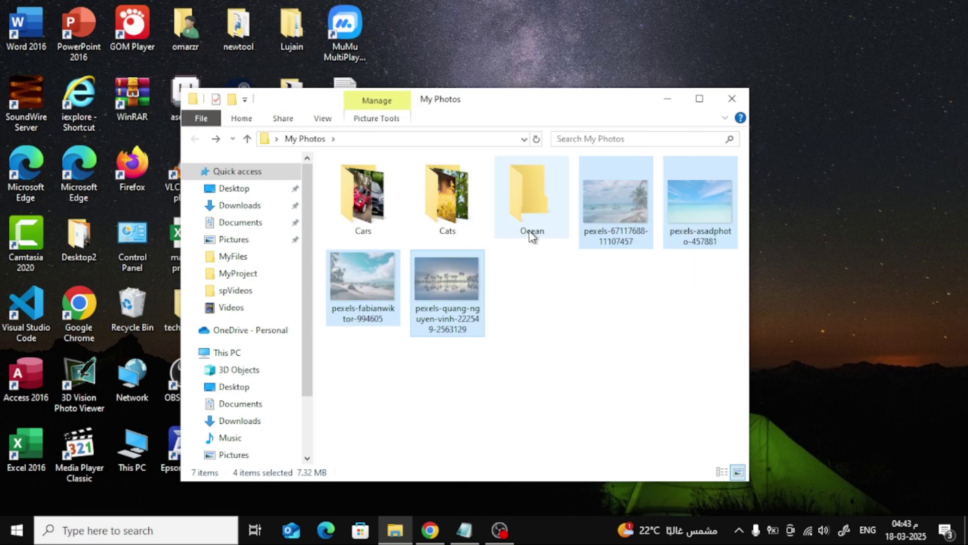
{"action": "double_click", "coordinate": [531, 230]}
{"action": "right_click", "coordinate": [492, 251]}
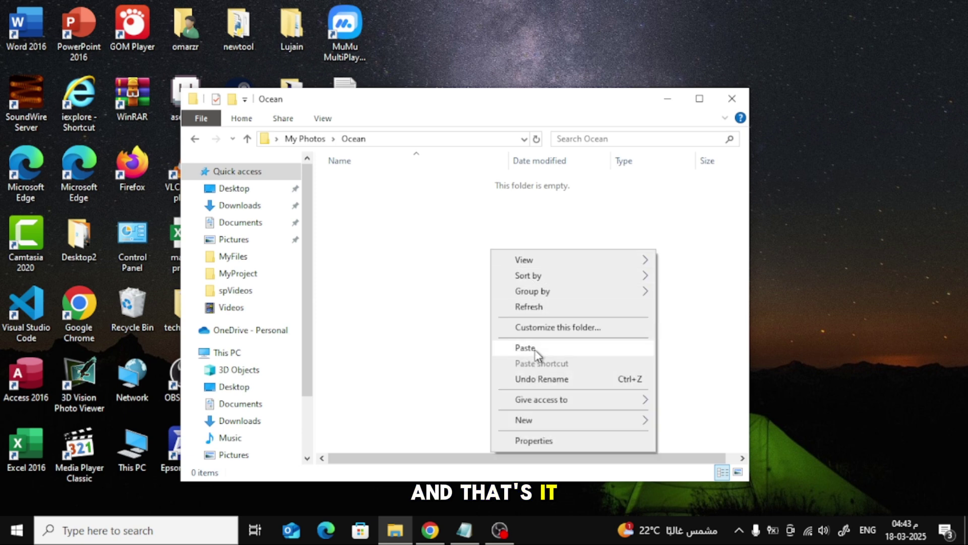
{"action": "left_click", "coordinate": [520, 348]}
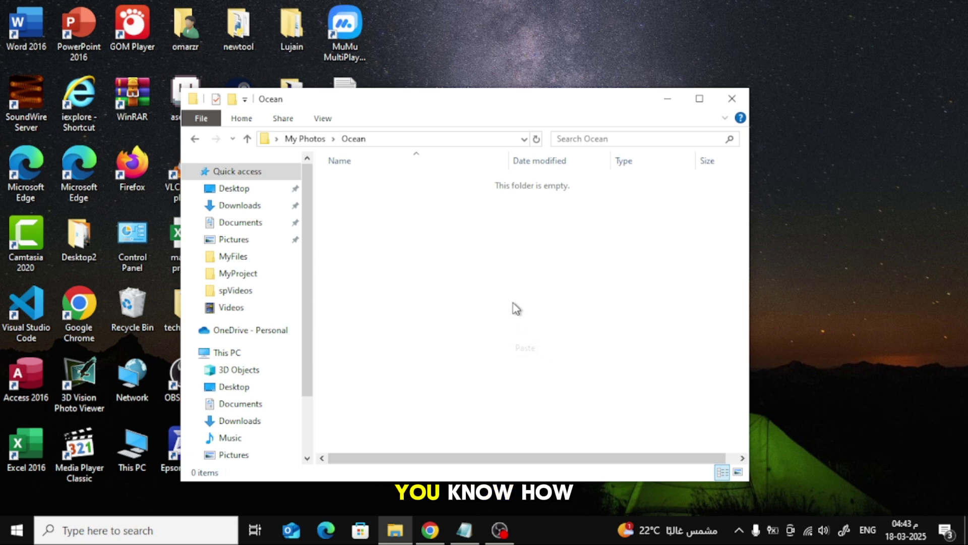
{"action": "left_click", "coordinate": [738, 472]}
{"action": "left_click", "coordinate": [530, 328]}
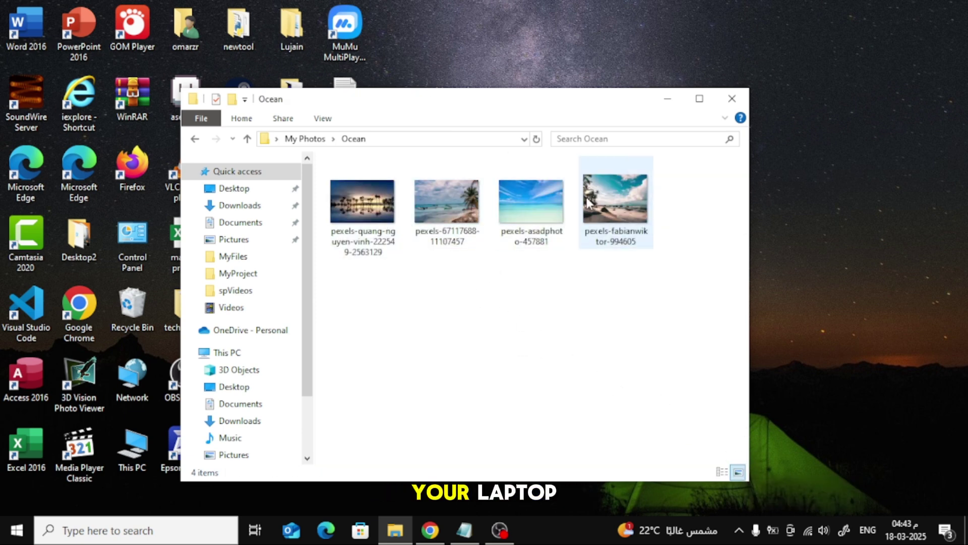
{"action": "left_click", "coordinate": [195, 141]}
{"action": "left_click", "coordinate": [513, 285]}
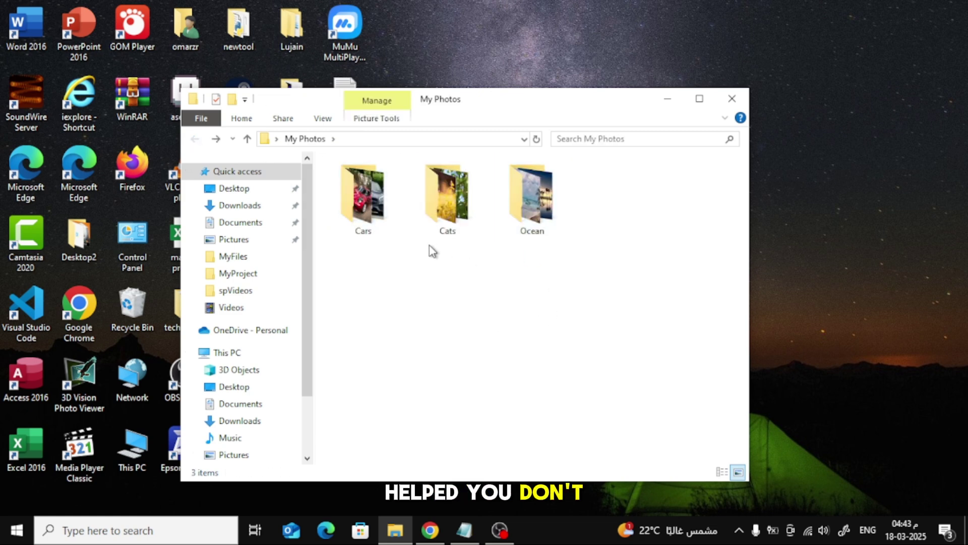
{"action": "key", "text": "Right"}
{"action": "key", "text": "Right"}
{"action": "key", "text": "Right"}
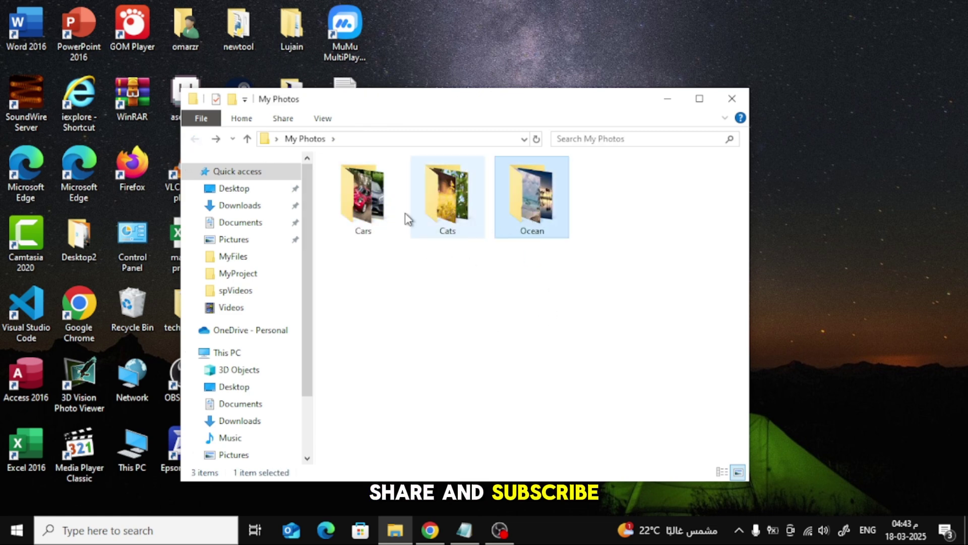
{"action": "double_click", "coordinate": [369, 185]}
{"action": "left_click", "coordinate": [188, 141]}
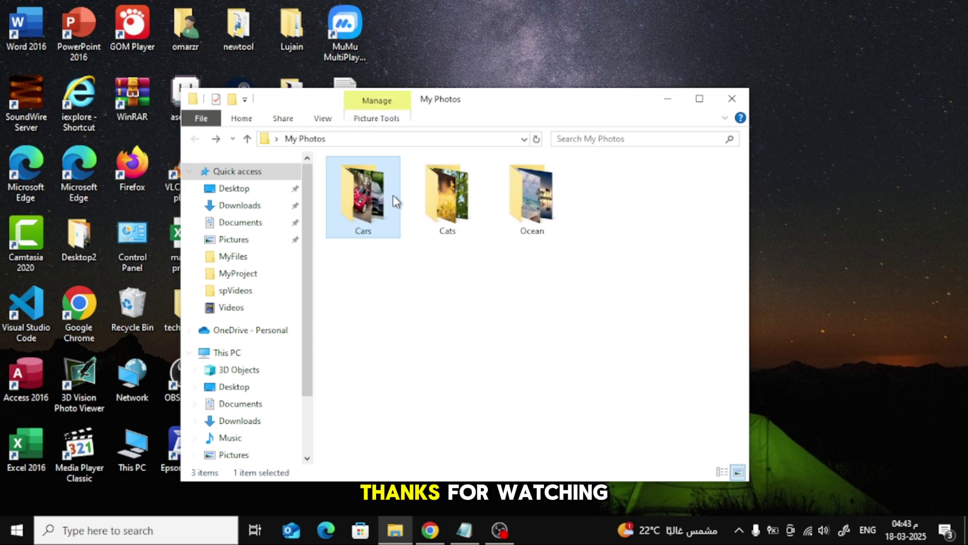